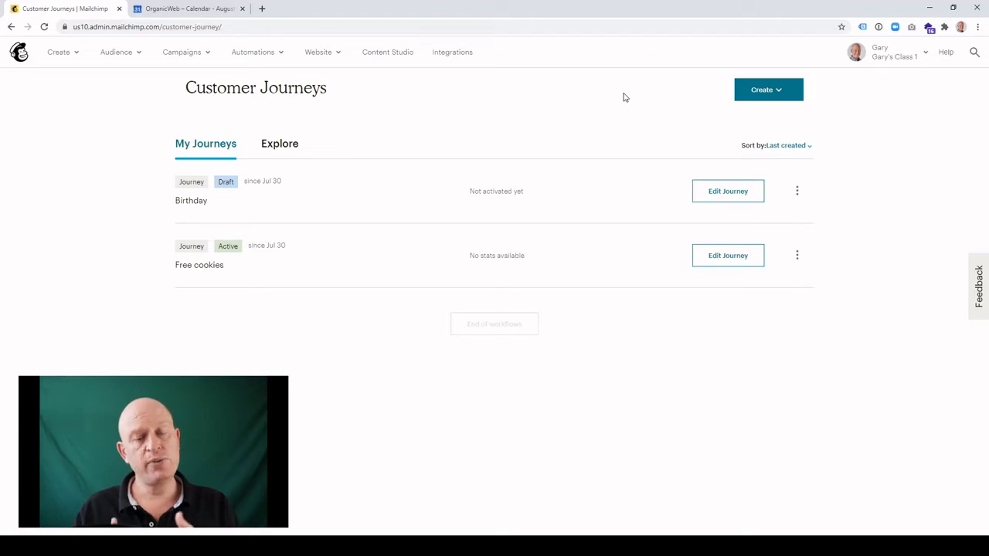
Create a new customer journey named DEMO for the preselected audience and start building it.
{"action": "left_click", "coordinate": [765, 91]}
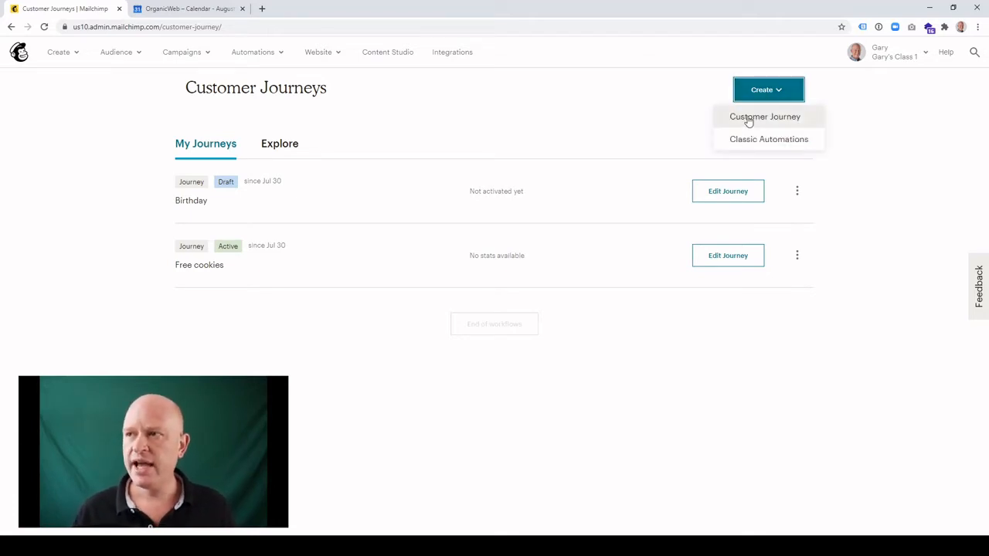
{"action": "left_click", "coordinate": [748, 121]}
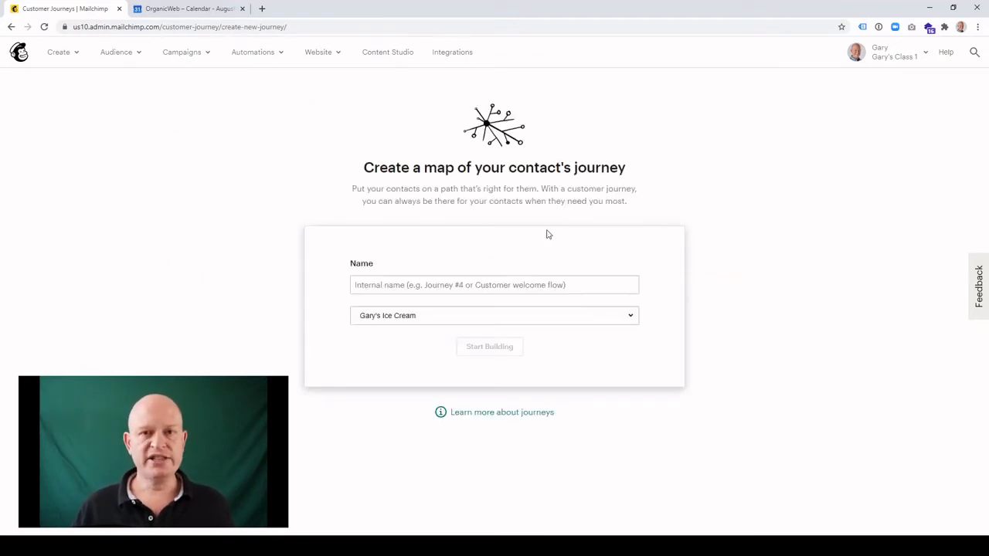
{"action": "left_click", "coordinate": [487, 288]}
{"action": "type", "text": "DEMO"}
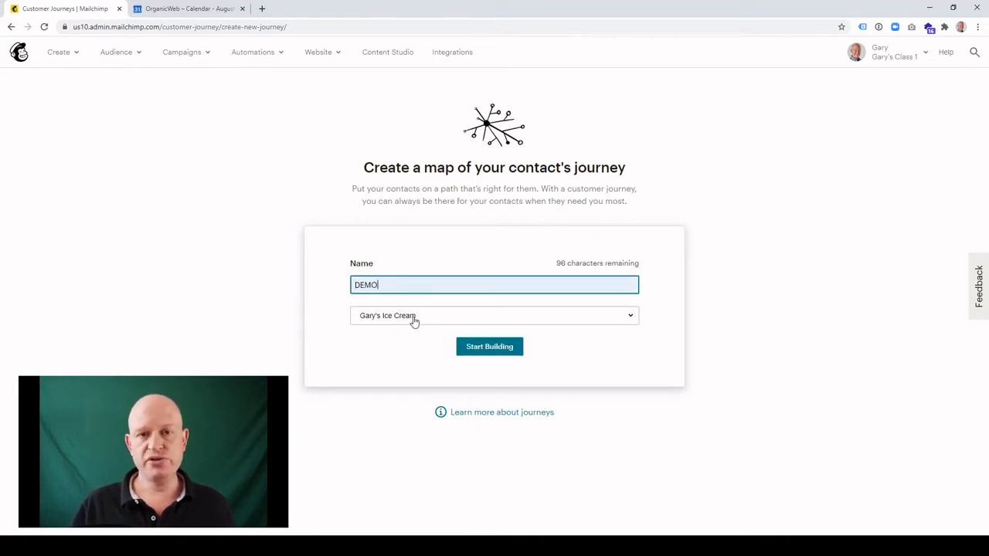
{"action": "left_click", "coordinate": [489, 349]}
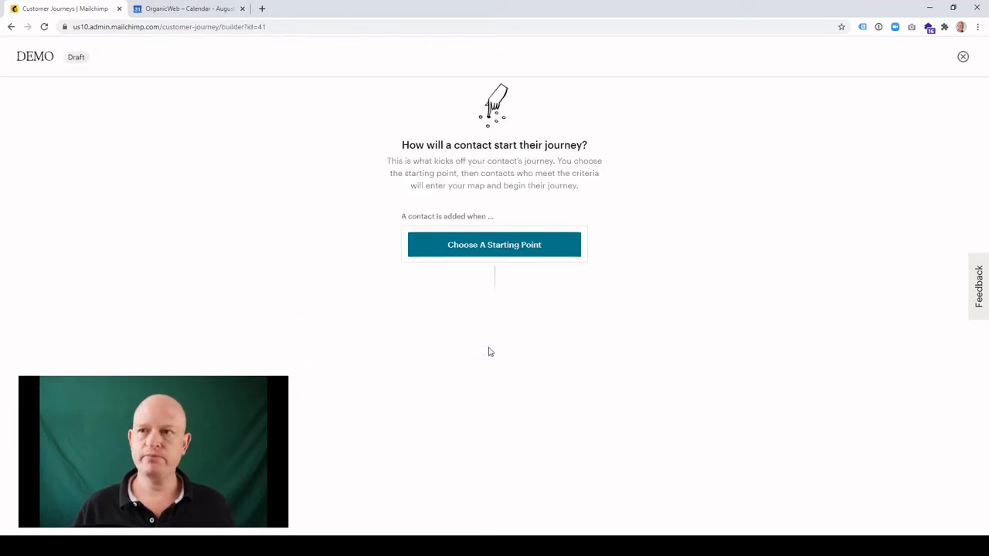
Set the journey's starting point to Signs up, leaving imported contacts excluded, and save it.
{"action": "left_click", "coordinate": [476, 245]}
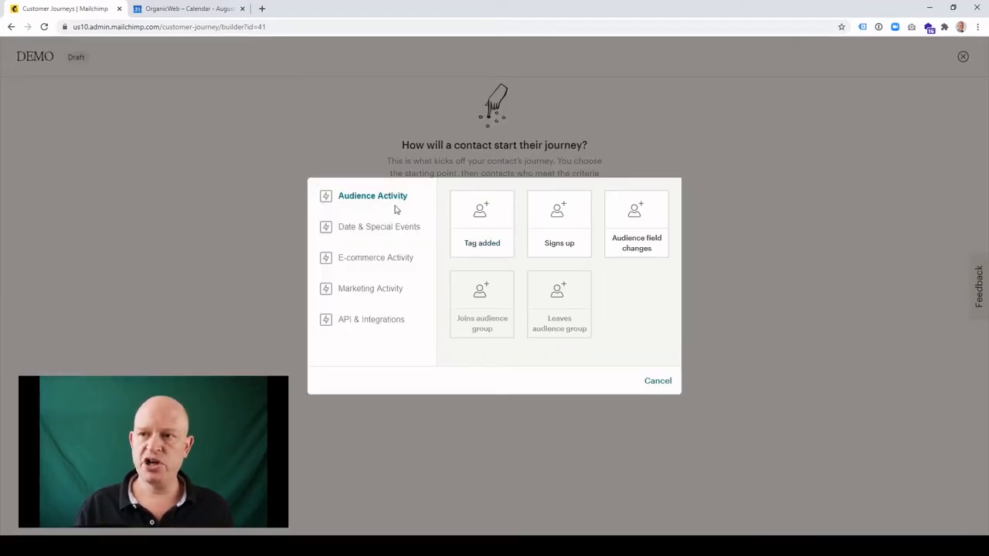
{"action": "left_click", "coordinate": [568, 222]}
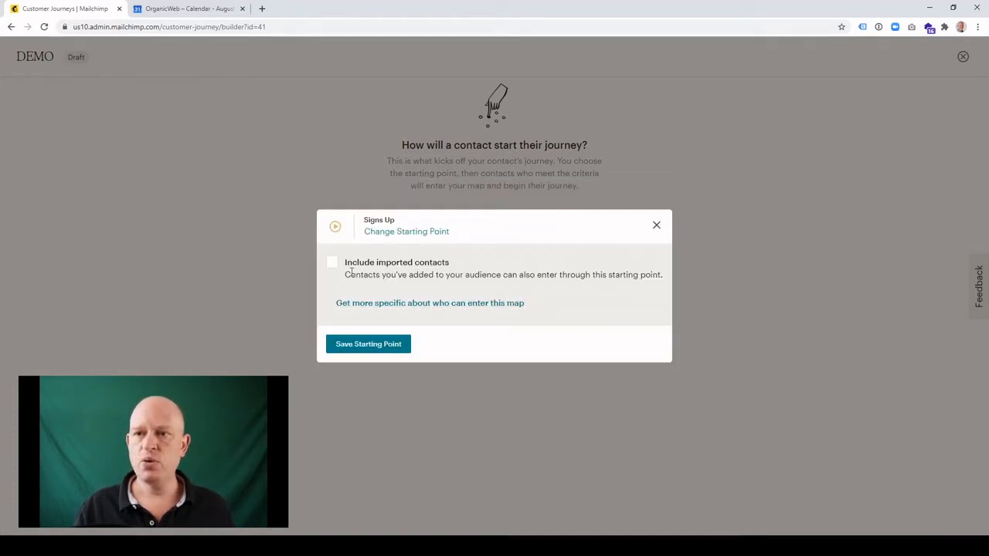
{"action": "left_click", "coordinate": [334, 267]}
{"action": "left_click", "coordinate": [334, 268]}
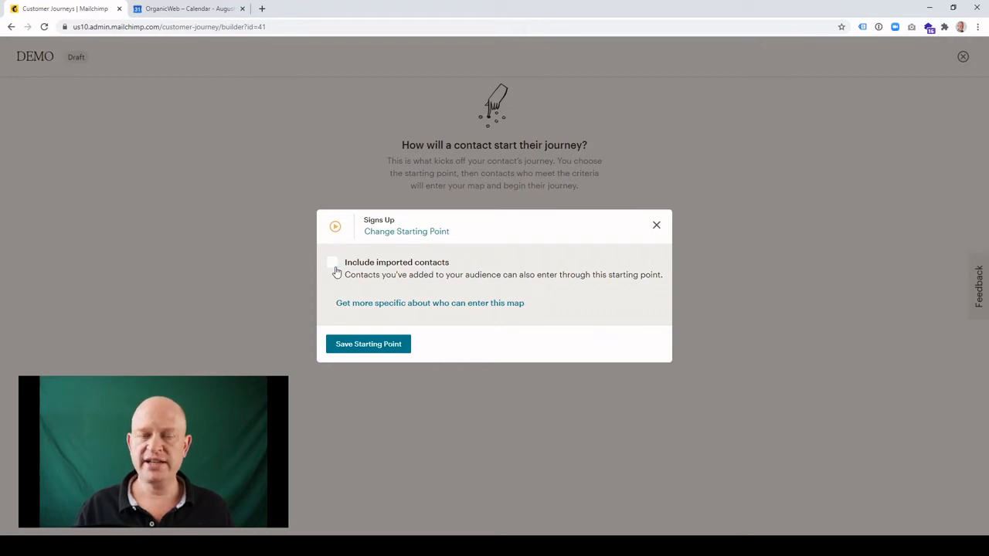
{"action": "left_click", "coordinate": [353, 349]}
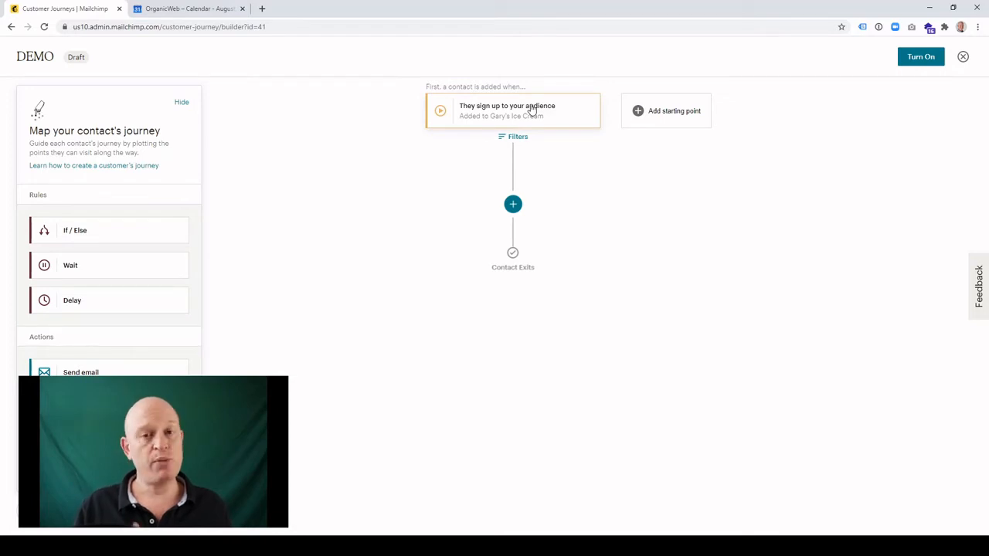
Add a Send email step after the starting point, design it from the previous campaign Demo, and save it back to the workflow.
{"action": "left_click", "coordinate": [138, 373]}
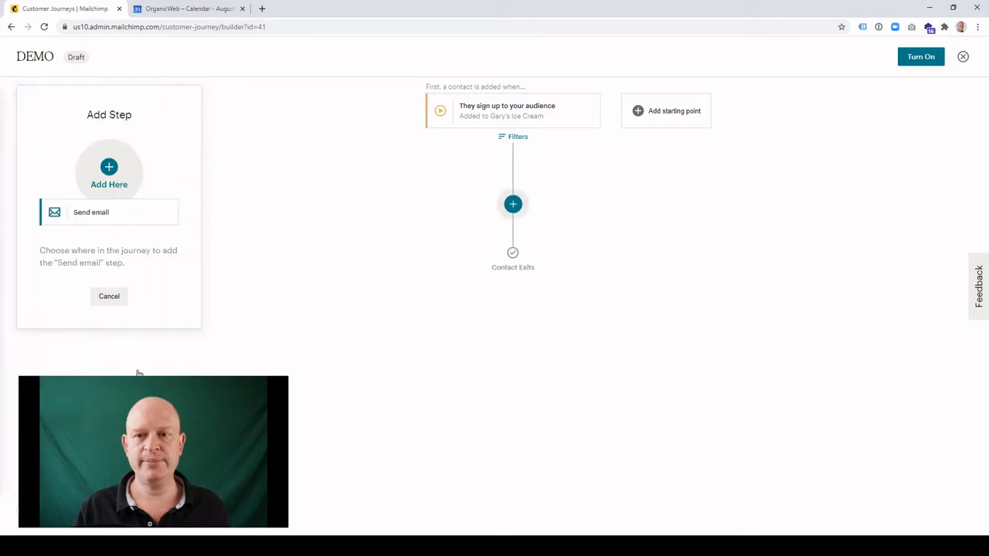
{"action": "left_click", "coordinate": [513, 205]}
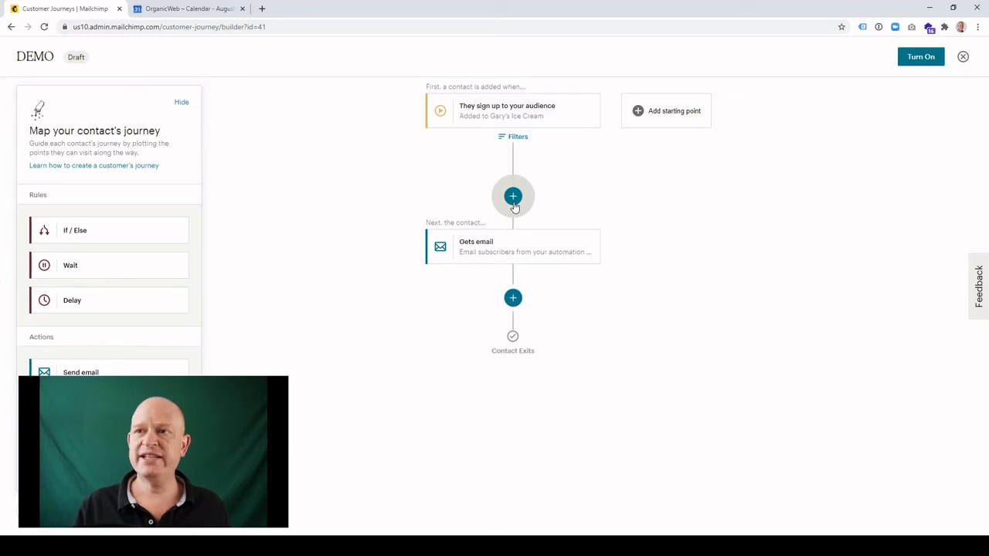
{"action": "left_click", "coordinate": [533, 247]}
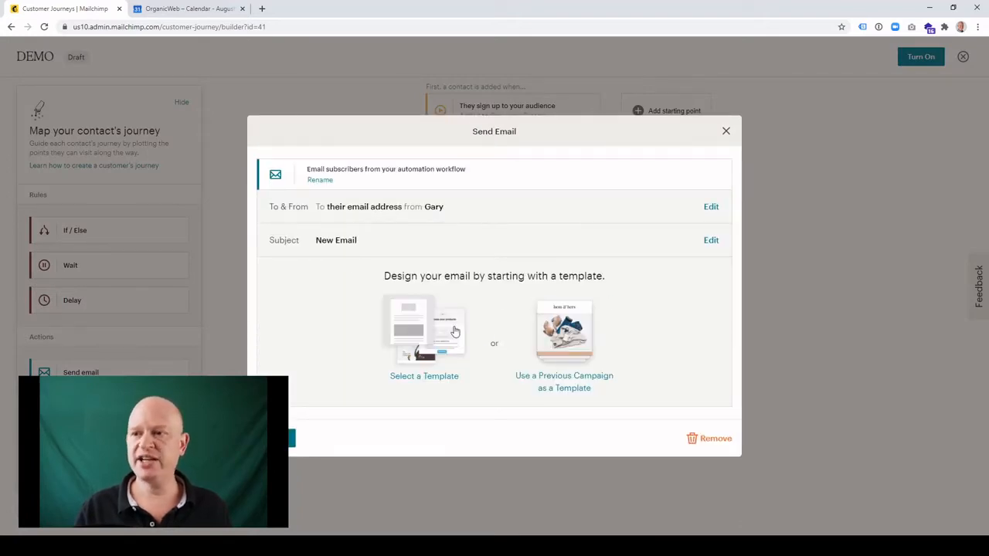
{"action": "left_click", "coordinate": [588, 382]}
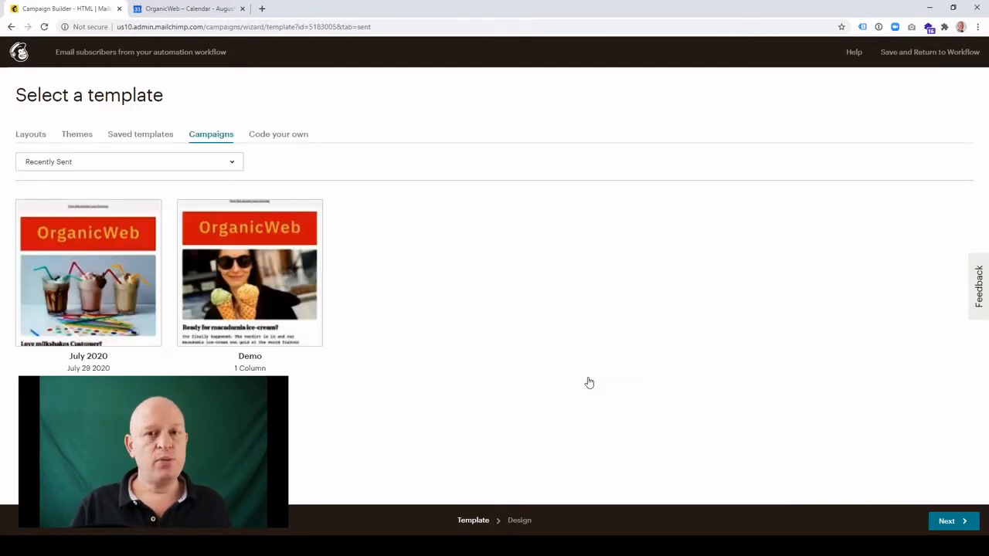
{"action": "left_click", "coordinate": [267, 282]}
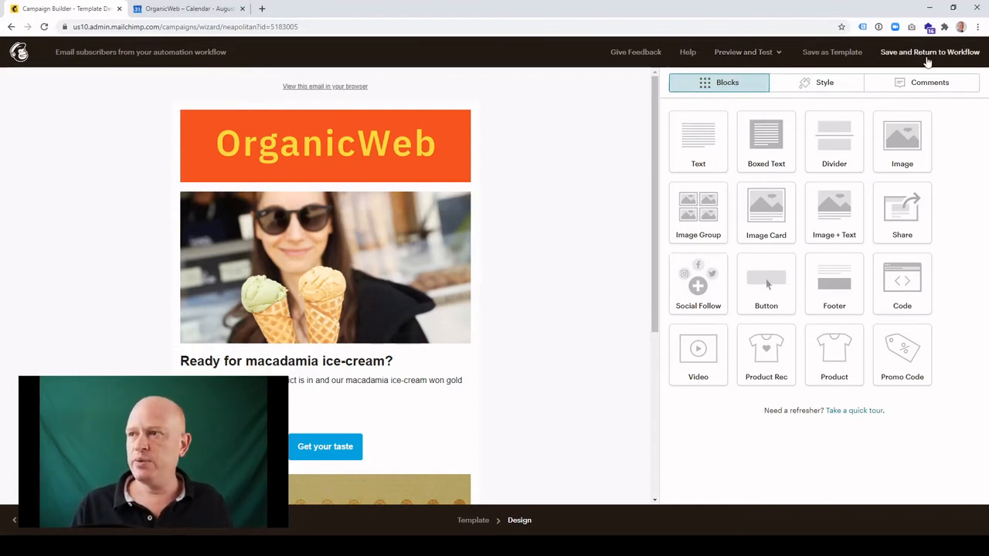
{"action": "left_click", "coordinate": [929, 54]}
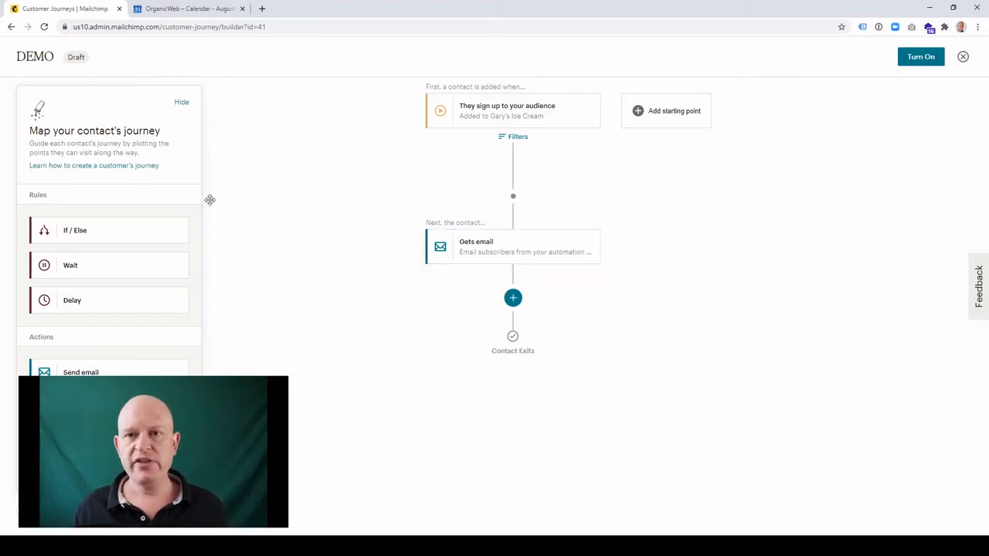
Add an If / Else rule after the email with the condition Location is in country USA, and save it.
{"action": "left_click", "coordinate": [113, 234]}
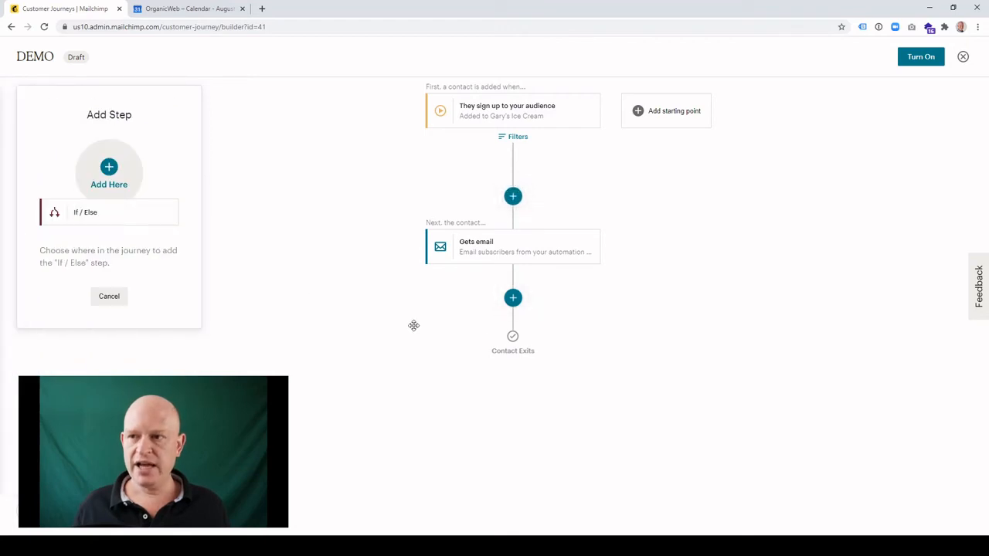
{"action": "left_click", "coordinate": [513, 299]}
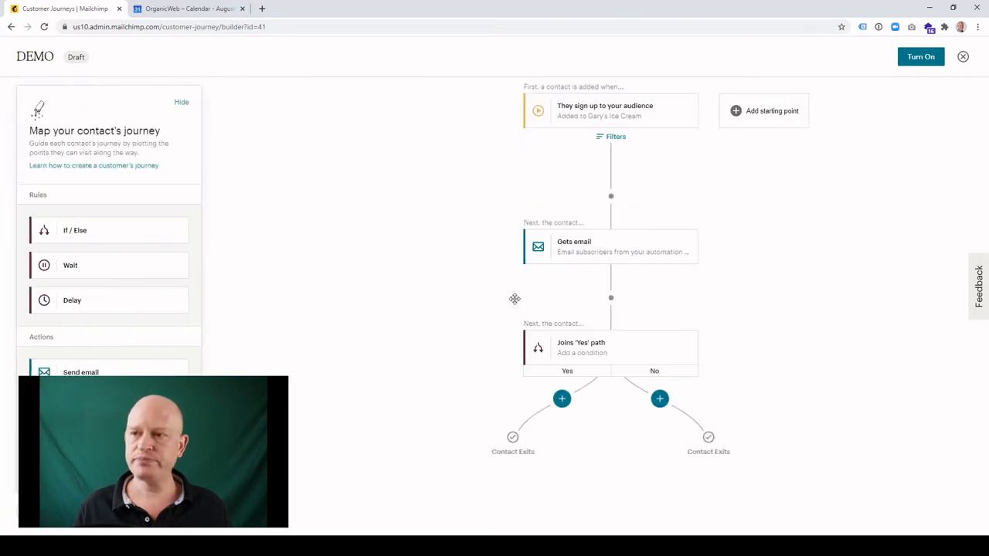
{"action": "left_click", "coordinate": [630, 352]}
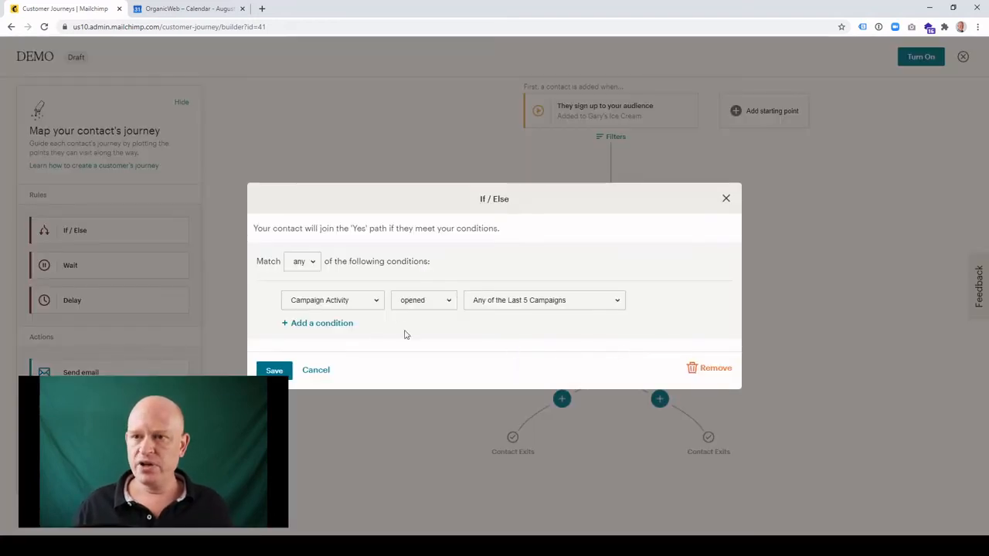
{"action": "left_click", "coordinate": [343, 301]}
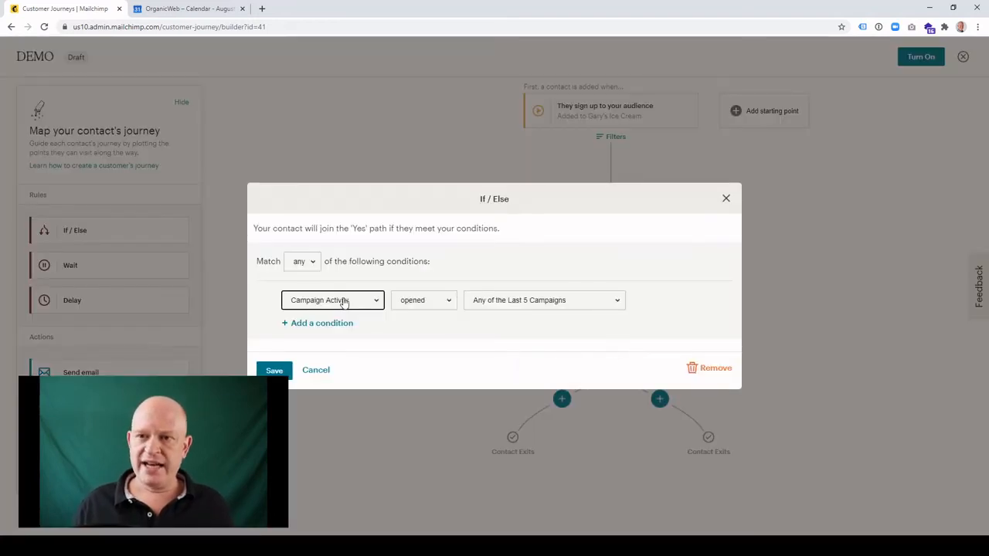
{"action": "left_click", "coordinate": [345, 344]}
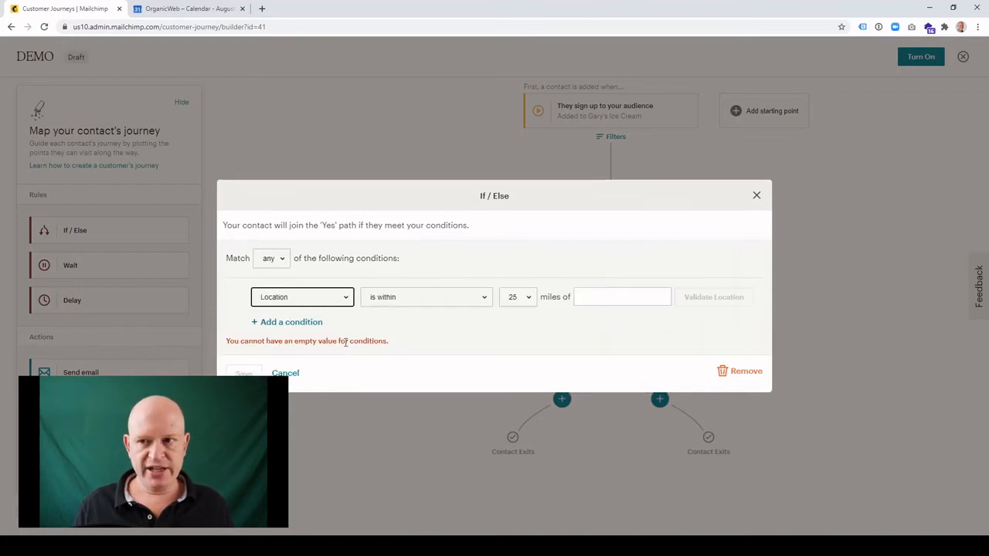
{"action": "left_click", "coordinate": [419, 304]}
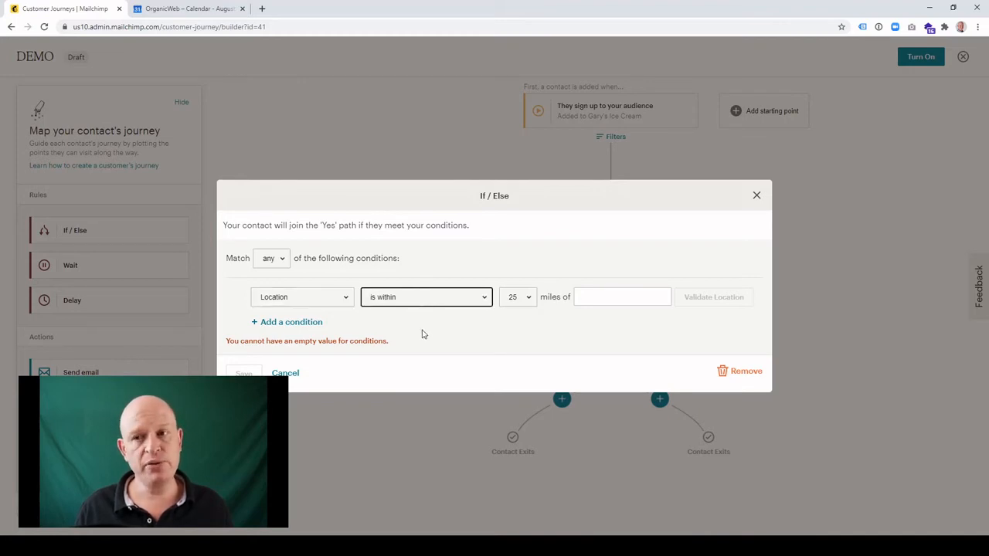
{"action": "left_click", "coordinate": [423, 335]}
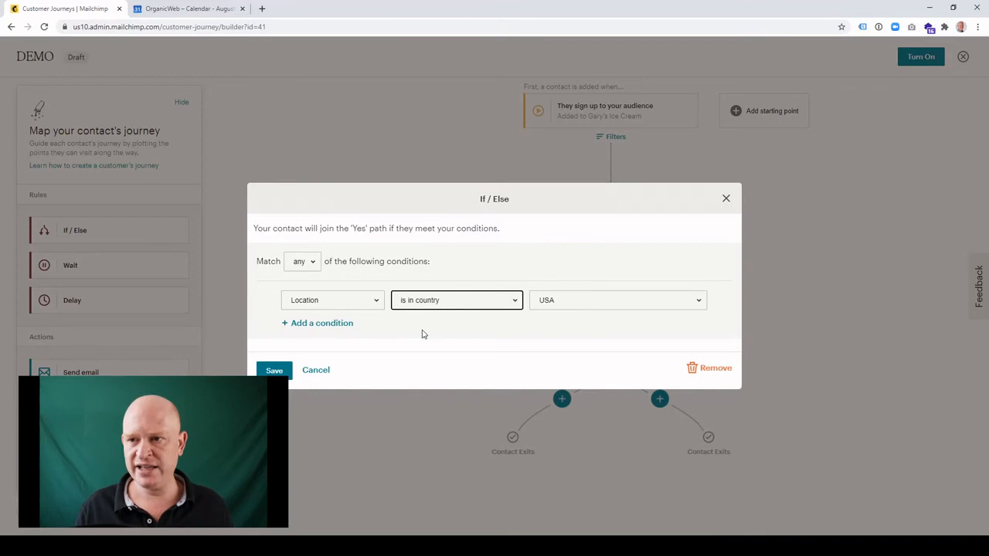
{"action": "left_click", "coordinate": [576, 303]}
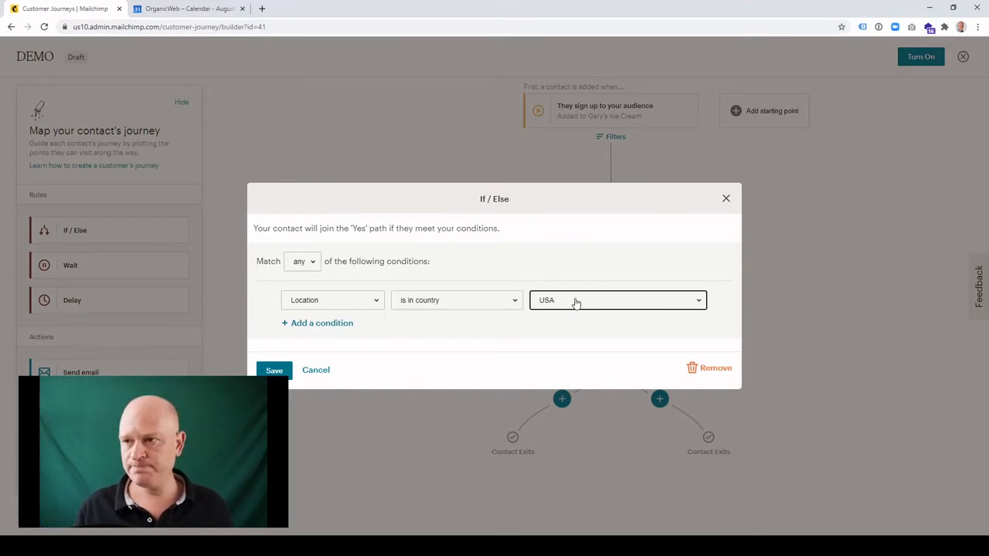
{"action": "left_click", "coordinate": [569, 274]}
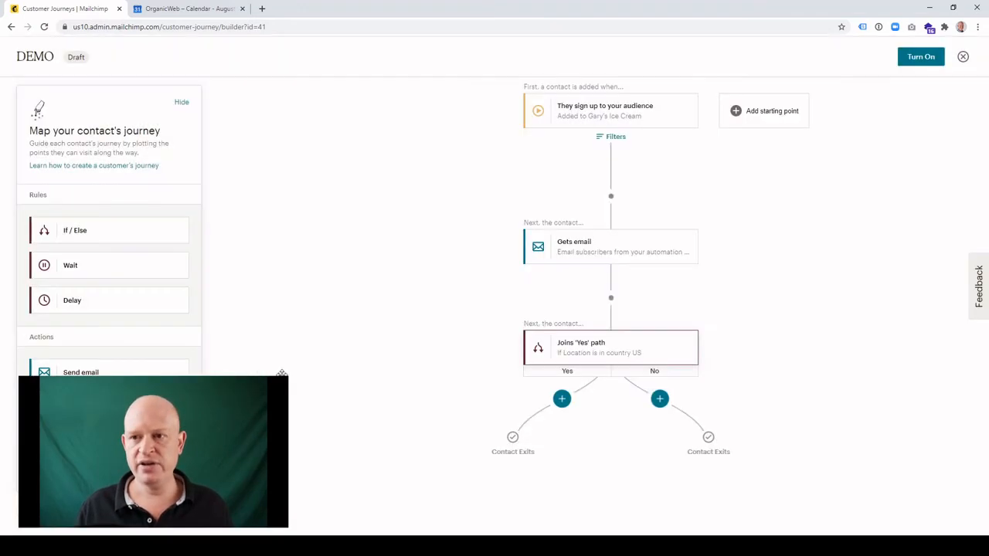
{"action": "left_click", "coordinate": [274, 370]}
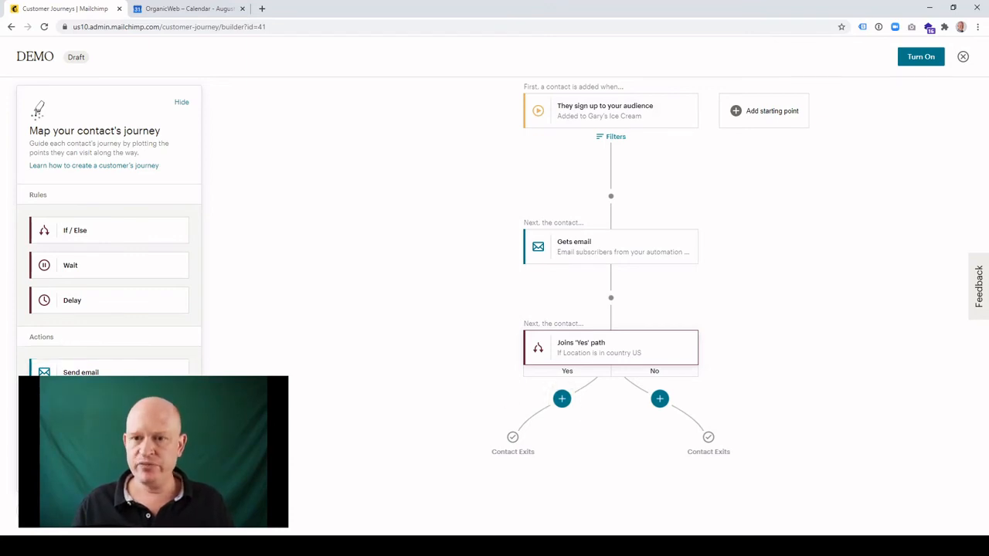
Add a Send email step to both the Yes and the No path of the If / Else rule.
{"action": "left_click", "coordinate": [115, 372]}
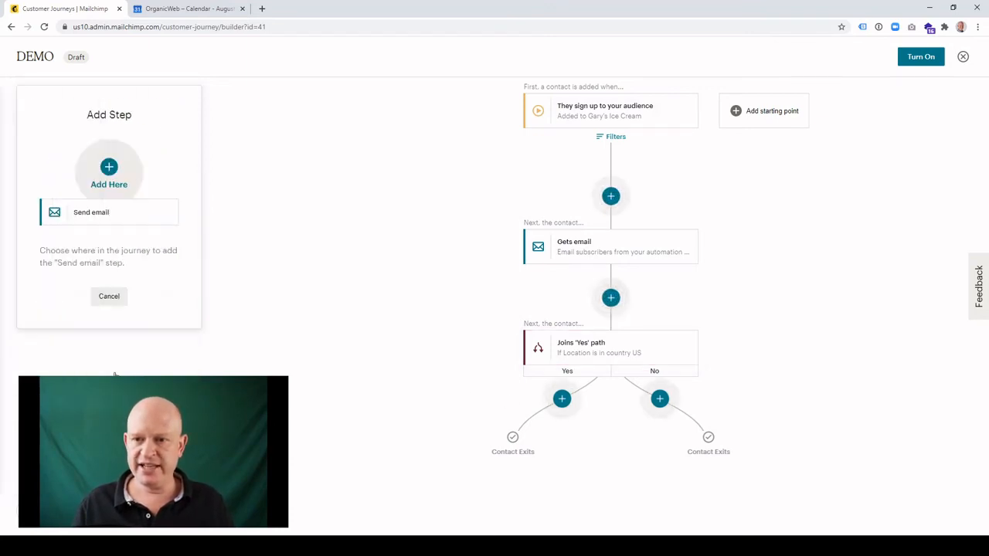
{"action": "left_click", "coordinate": [562, 400]}
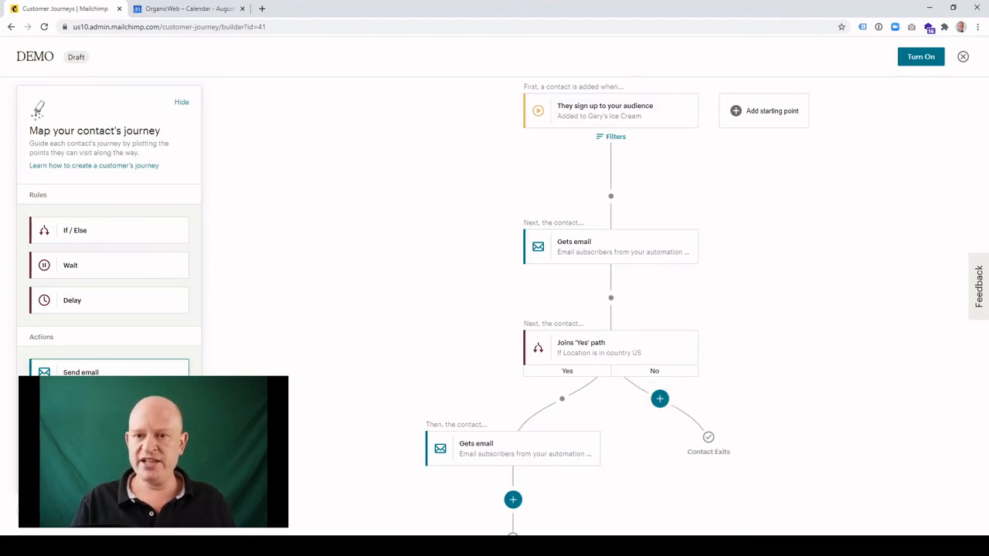
{"action": "left_click", "coordinate": [120, 373]}
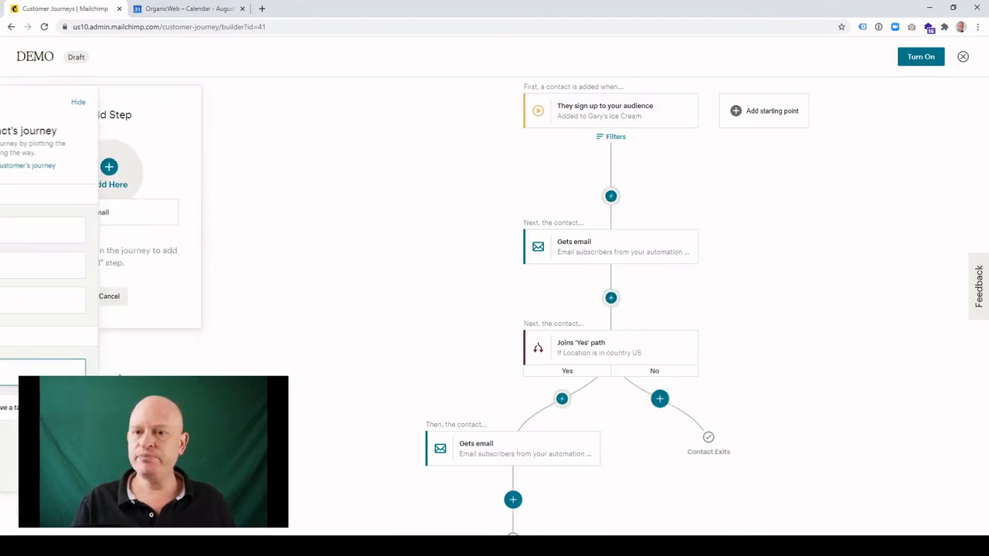
{"action": "left_click", "coordinate": [658, 403]}
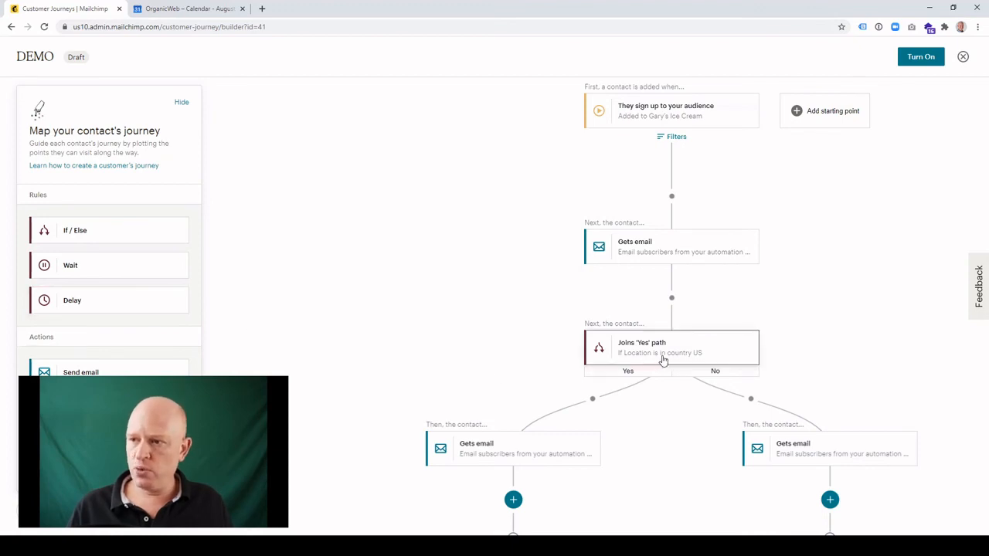
Insert a Delay between the first email and the If / Else rule, and set it to 2 days.
{"action": "left_click", "coordinate": [116, 306]}
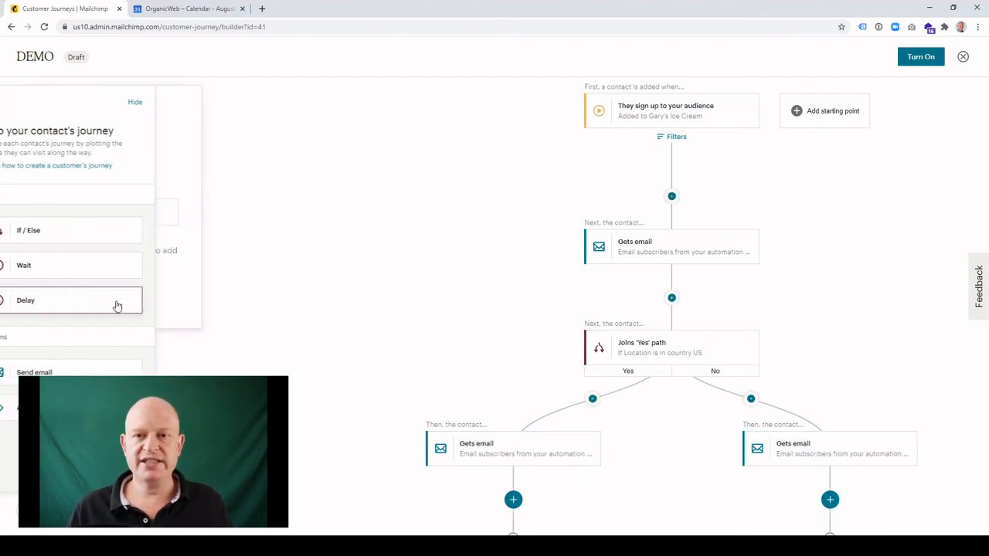
{"action": "left_click", "coordinate": [671, 298]}
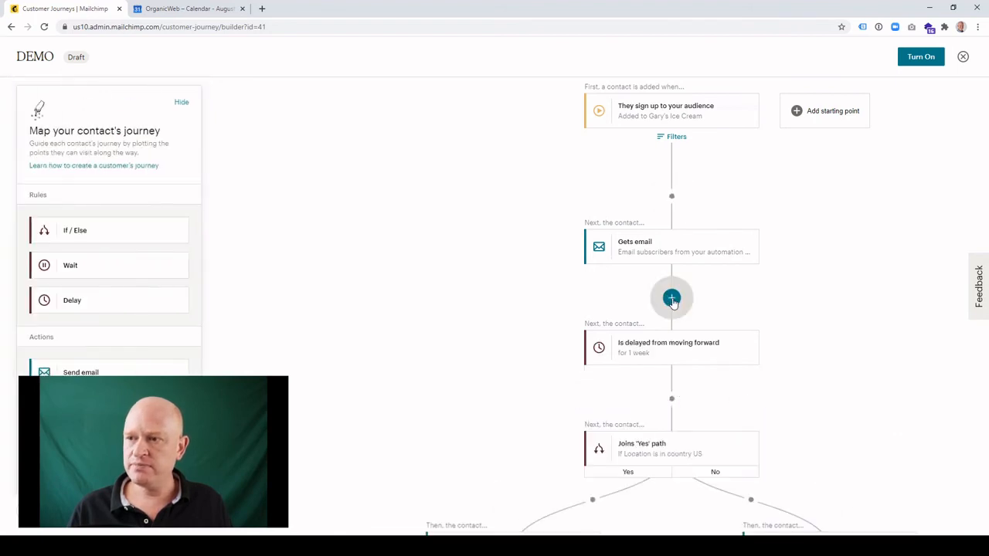
{"action": "left_click", "coordinate": [688, 351]}
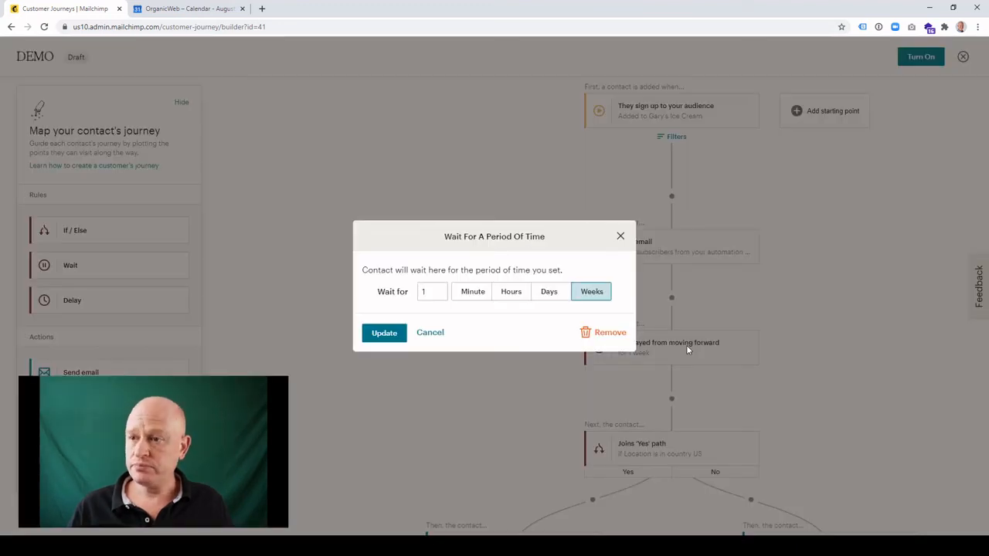
{"action": "left_click", "coordinate": [511, 292]}
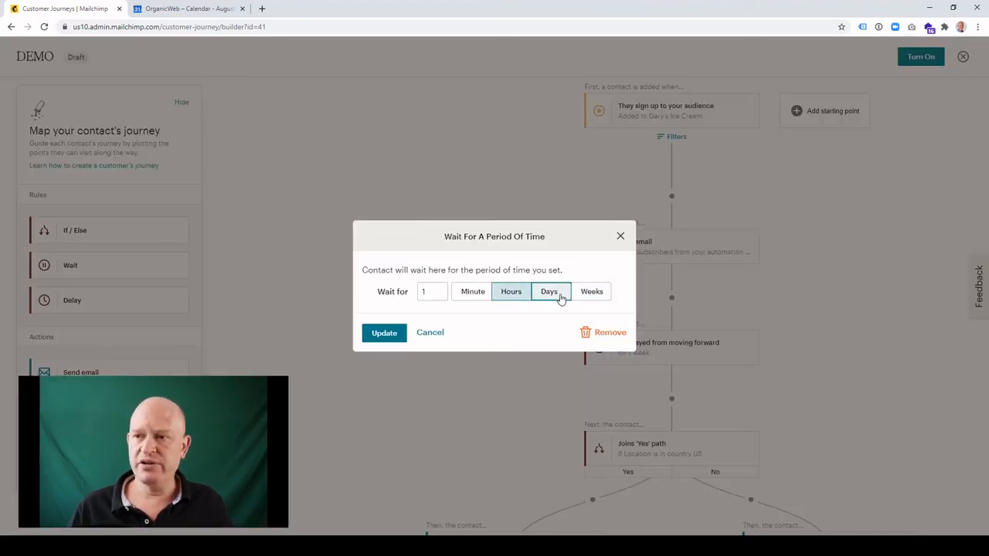
{"action": "left_click", "coordinate": [550, 292]}
{"action": "double_click", "coordinate": [421, 292]}
{"action": "type", "text": "2"}
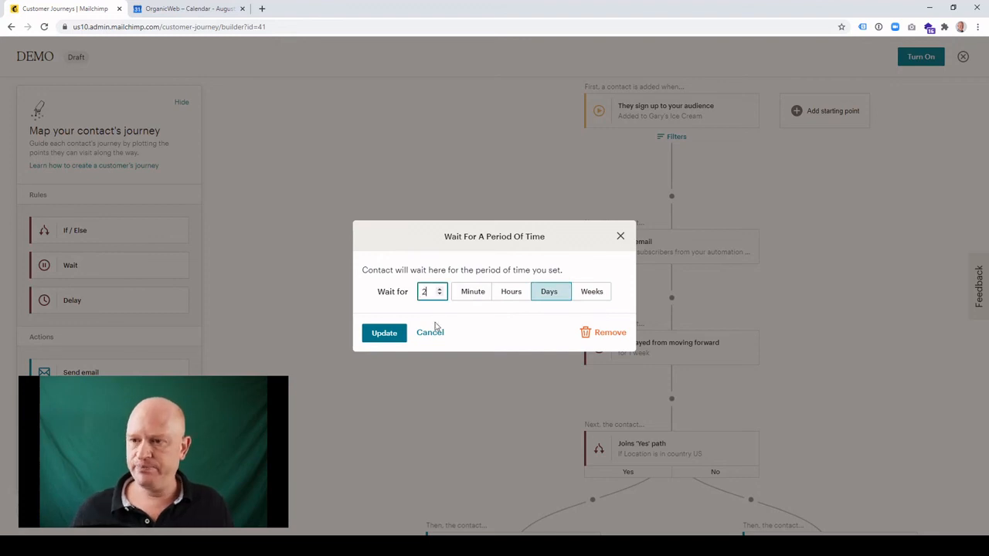
{"action": "left_click", "coordinate": [386, 333]}
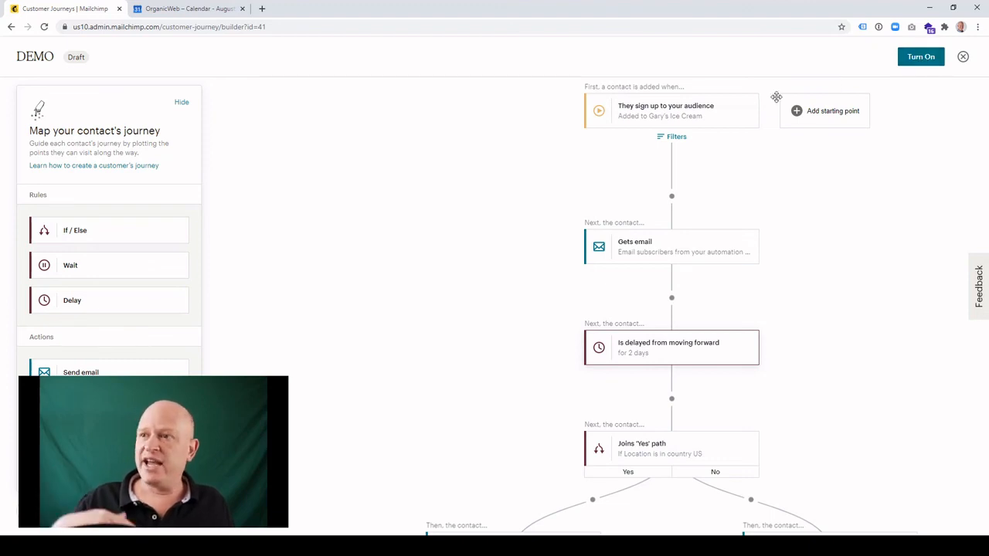
Save and close the journey builder, and open the further actions for the DEMO draft in the journey list.
{"action": "left_click", "coordinate": [963, 58]}
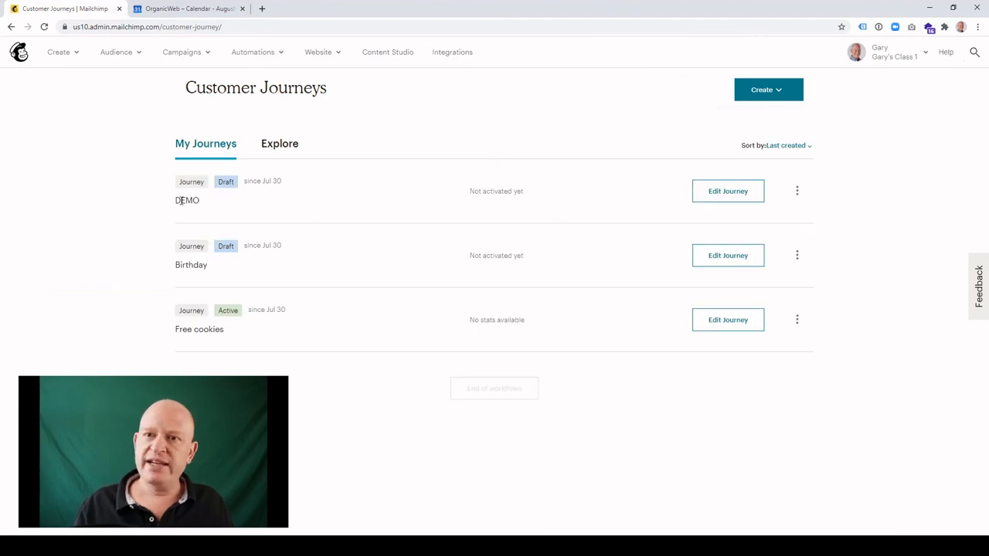
{"action": "left_click_drag", "start_coordinate": [201, 202], "coordinate": [179, 197]}
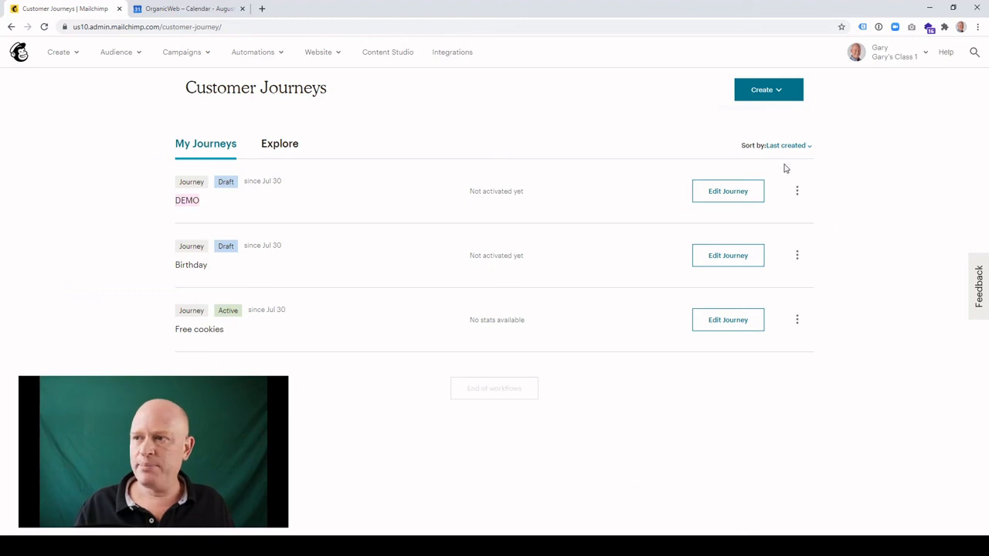
{"action": "left_click", "coordinate": [798, 192]}
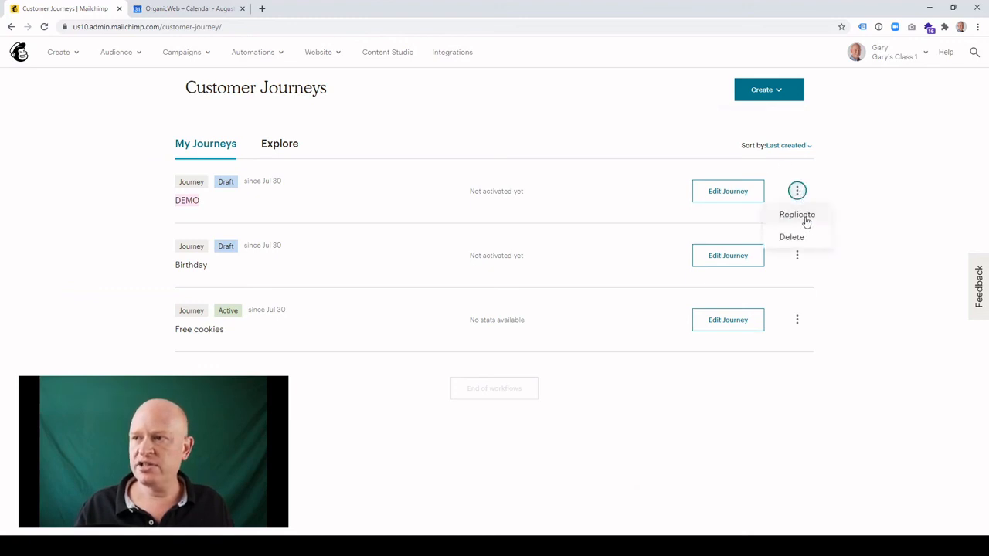